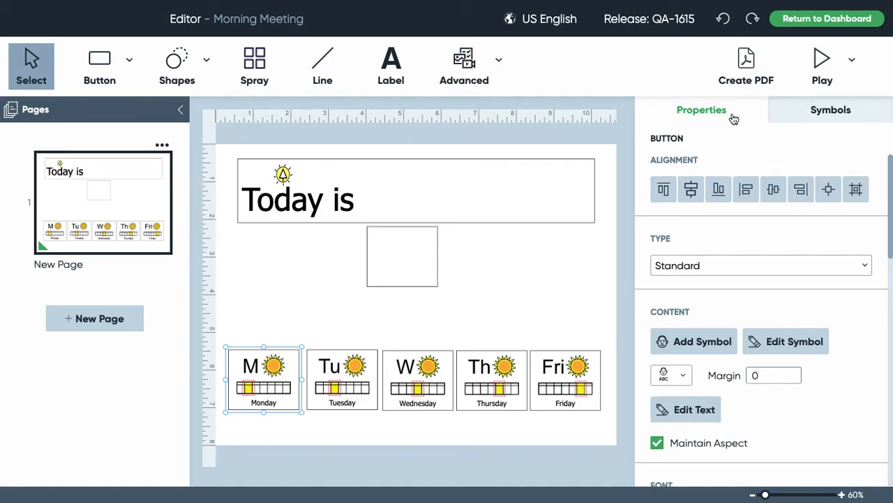
Review the Monday button's state settings and test selecting that button in a preview of the board.
scroll(804, 273, "down", 3)
scroll(804, 272, "down", 8)
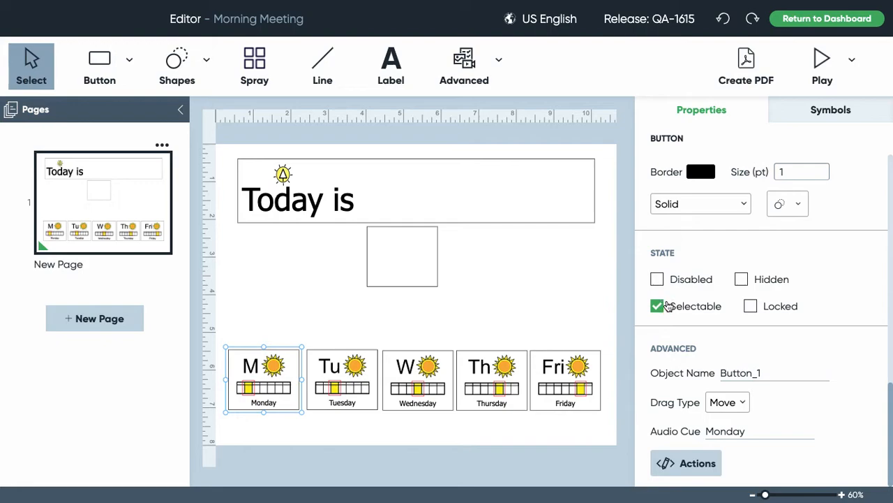
left_click(826, 66)
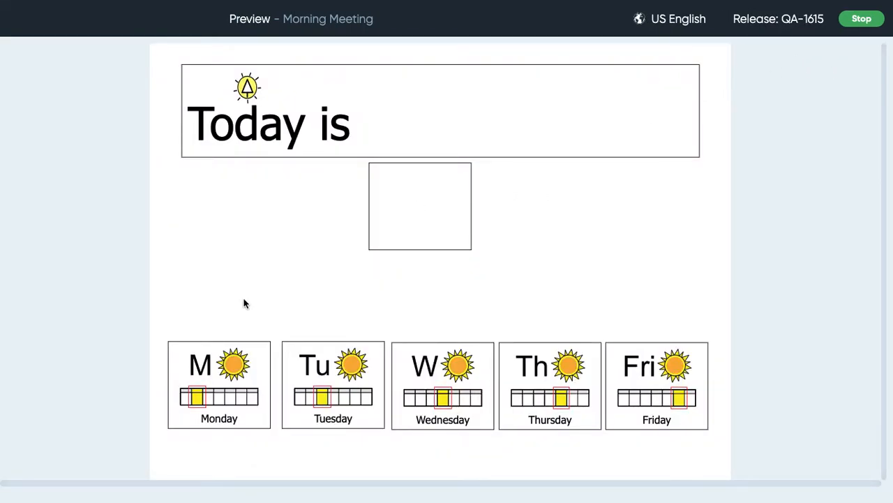
left_click(215, 384)
left_click(226, 377)
left_click(863, 19)
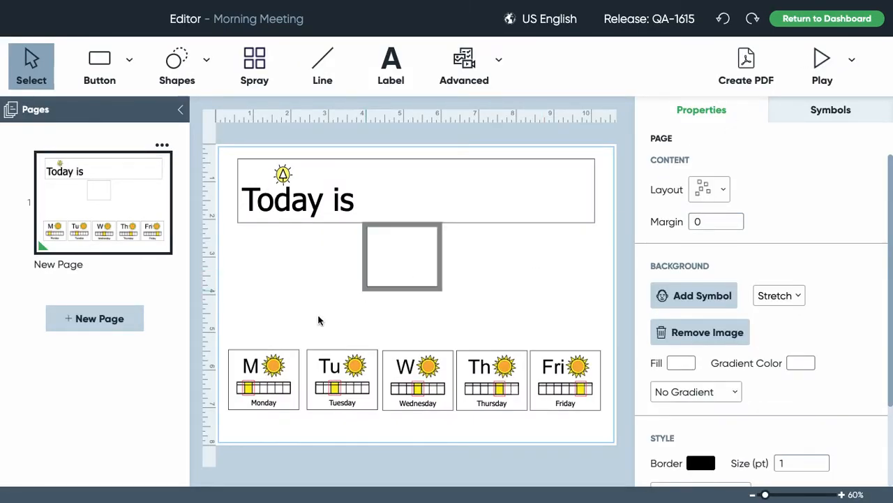
Set the Monday button's state to Disabled.
left_click(271, 404)
scroll(783, 360, "down", 5)
scroll(783, 361, "down", 5)
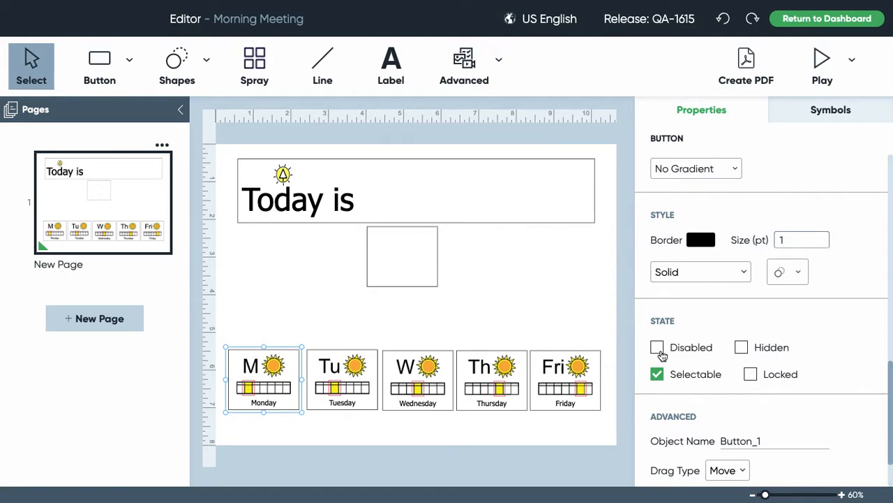
left_click(657, 351)
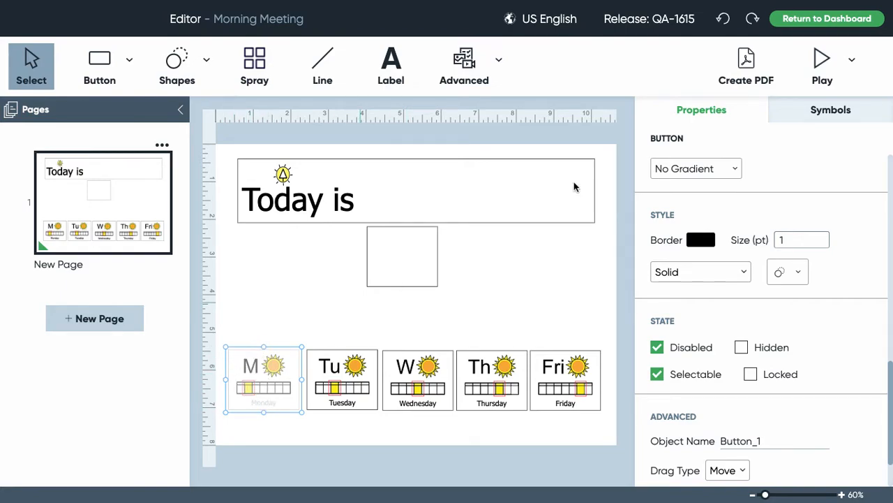
Save the board and preview it with the disabled Monday button, returning to the editor.
left_click(822, 64)
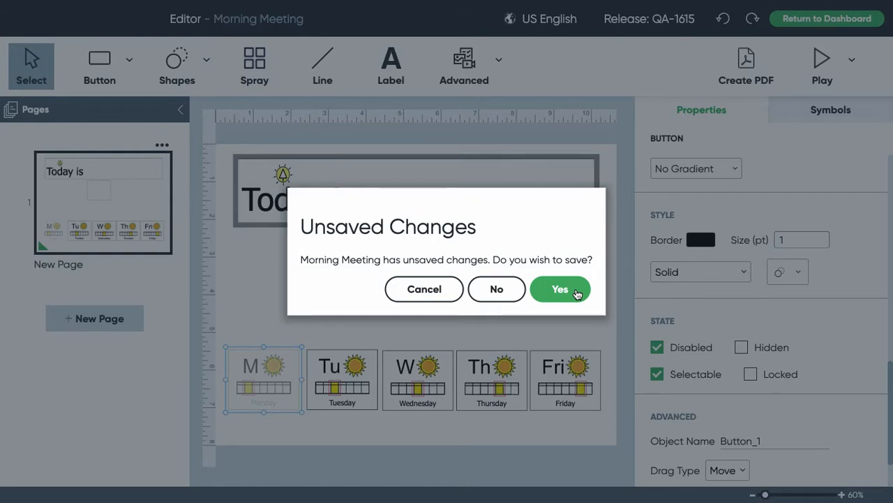
left_click(560, 289)
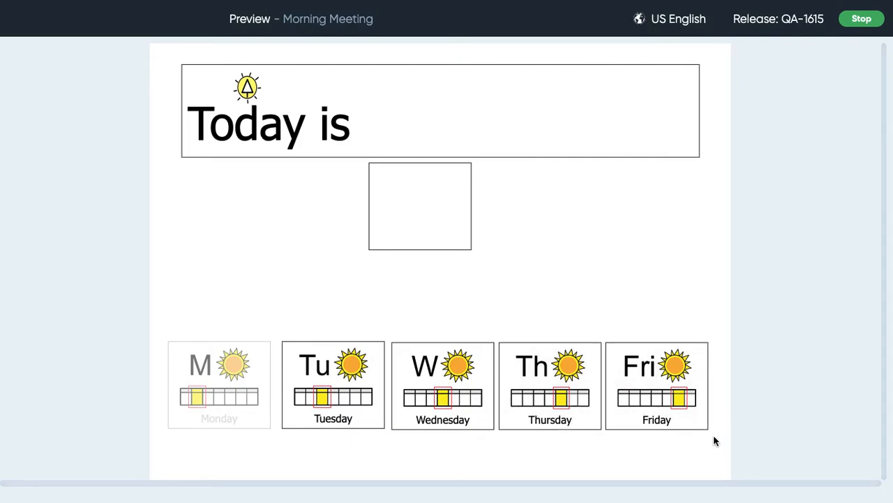
left_click(861, 21)
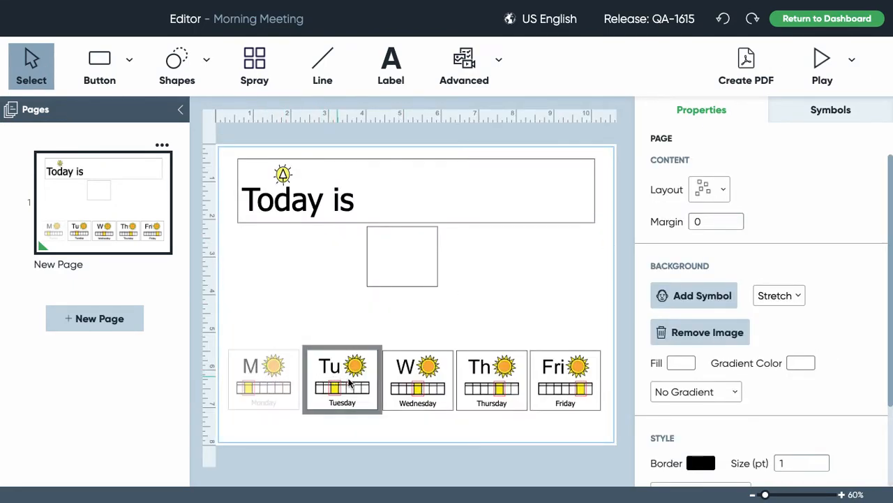
Set the Wednesday button's state to Hidden.
left_click(432, 388)
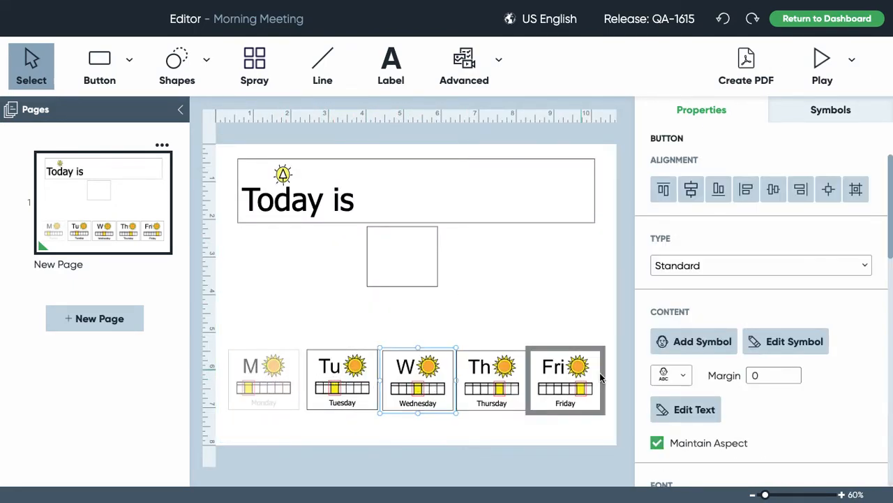
scroll(791, 419, "down", 8)
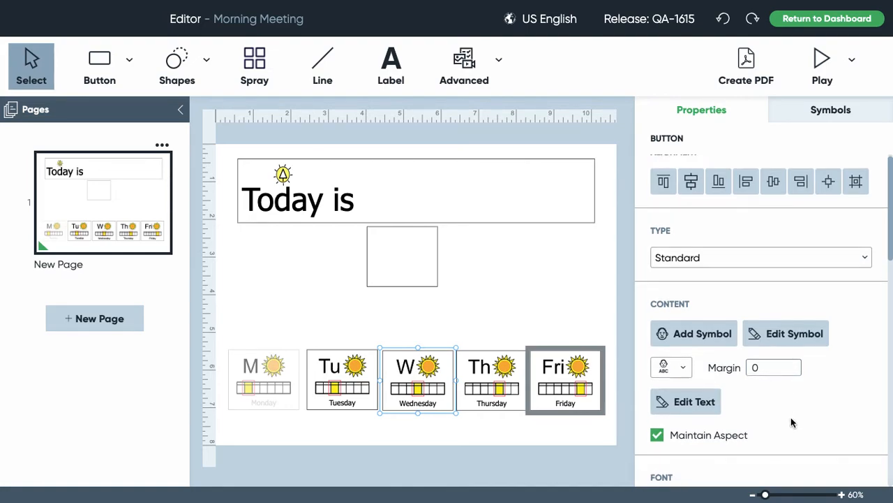
scroll(791, 419, "down", 3)
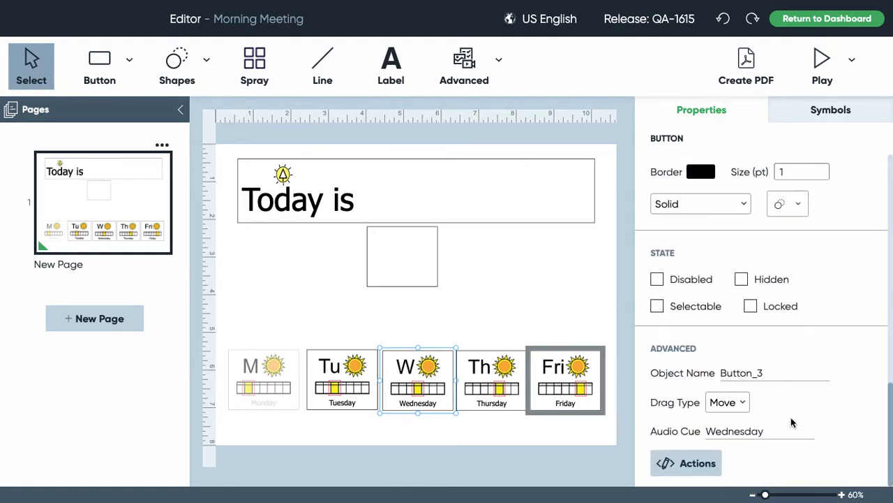
left_click(742, 279)
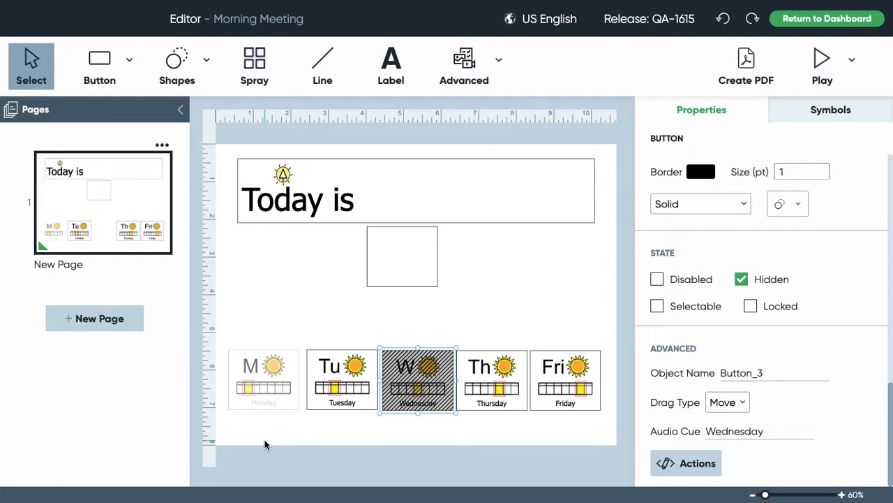
Save the board and preview it with the hidden Wednesday button, returning to the editor.
left_click(820, 68)
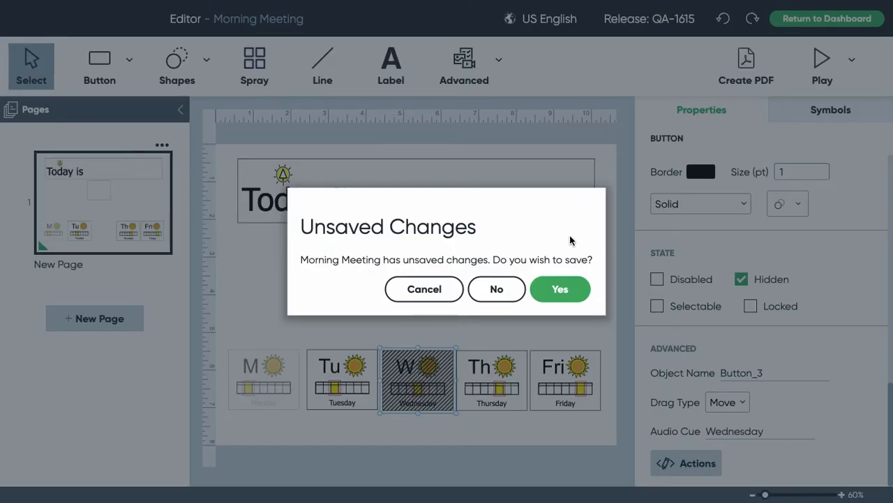
left_click(558, 289)
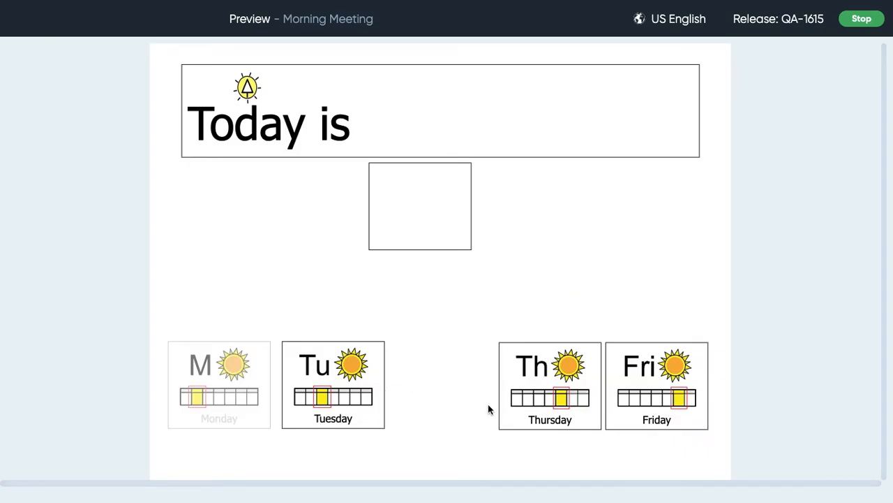
mouse_move(880, 21)
left_click(864, 24)
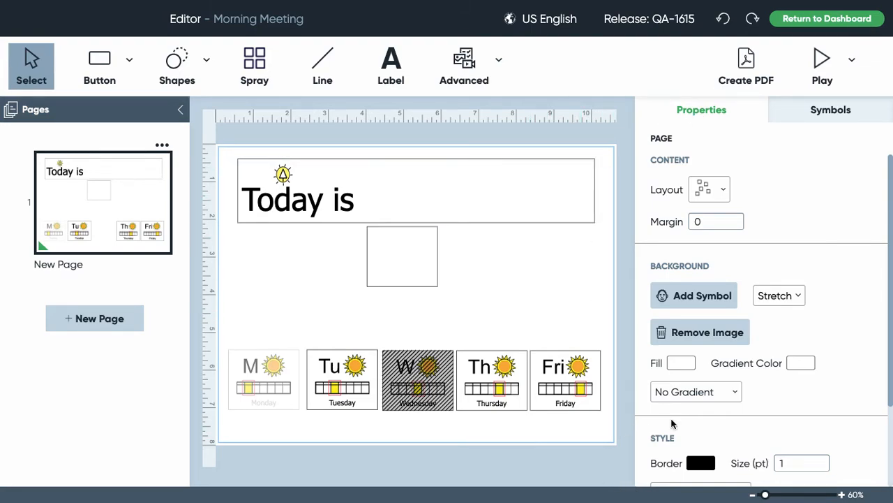
Examine the Tuesday button's state and advanced properties, including its drag type.
scroll(672, 422, "down", 3)
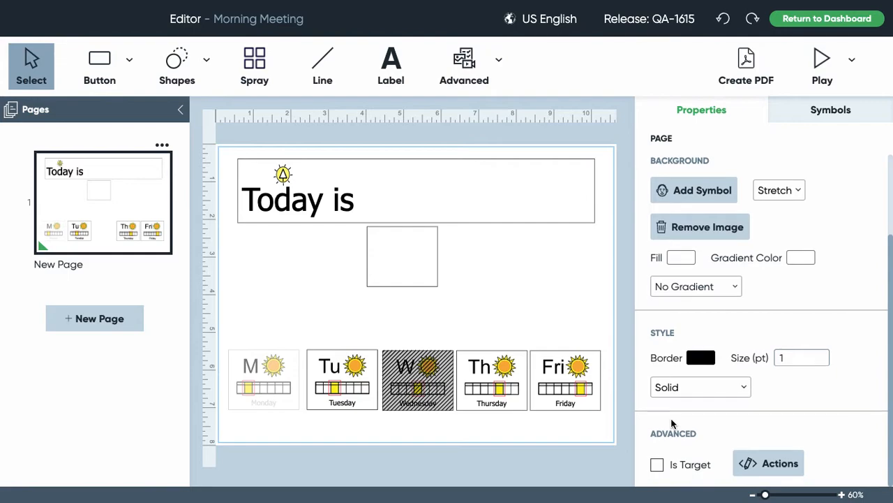
left_click(342, 381)
scroll(875, 429, "down", 5)
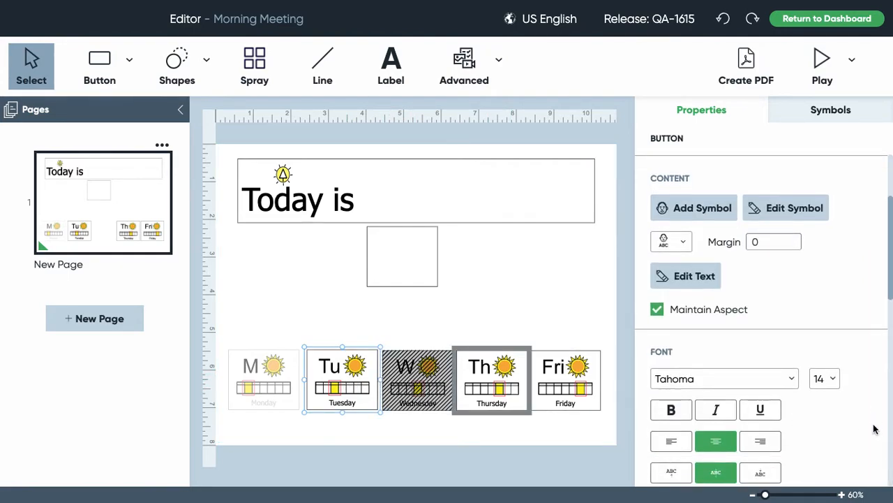
scroll(875, 429, "down", 1)
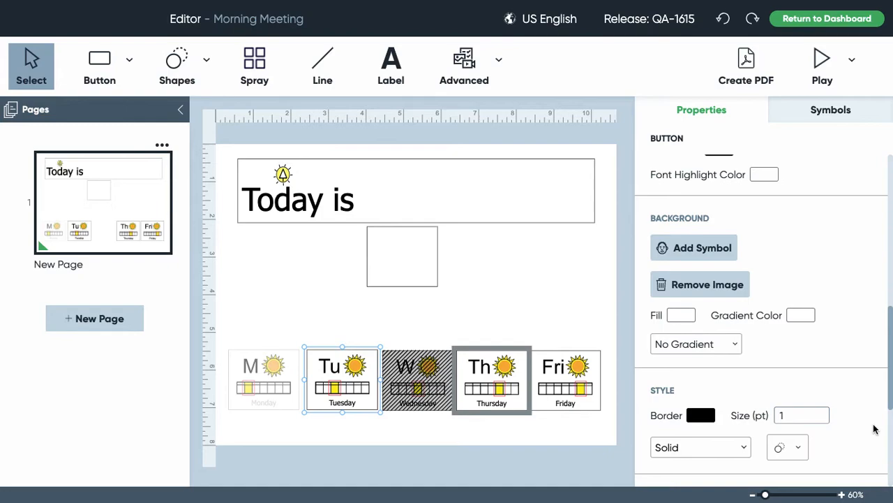
scroll(875, 428, "down", 4)
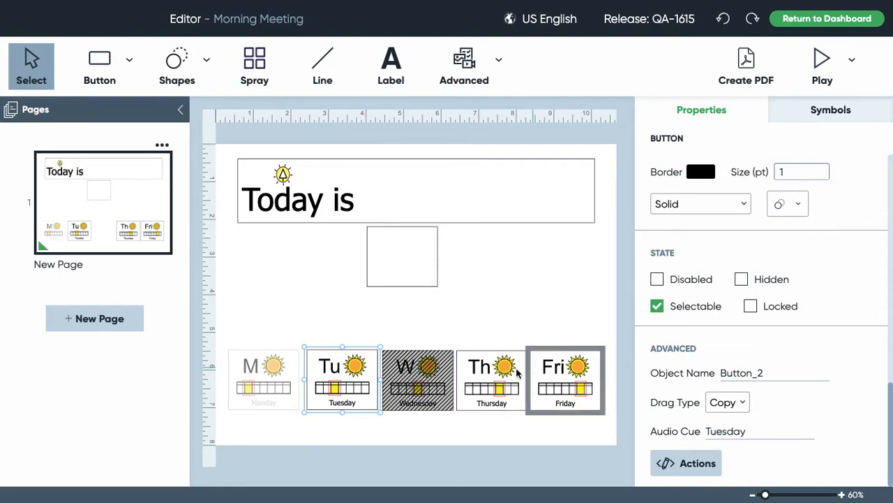
Set the Thursday button's drag type to Copy.
left_click(507, 389)
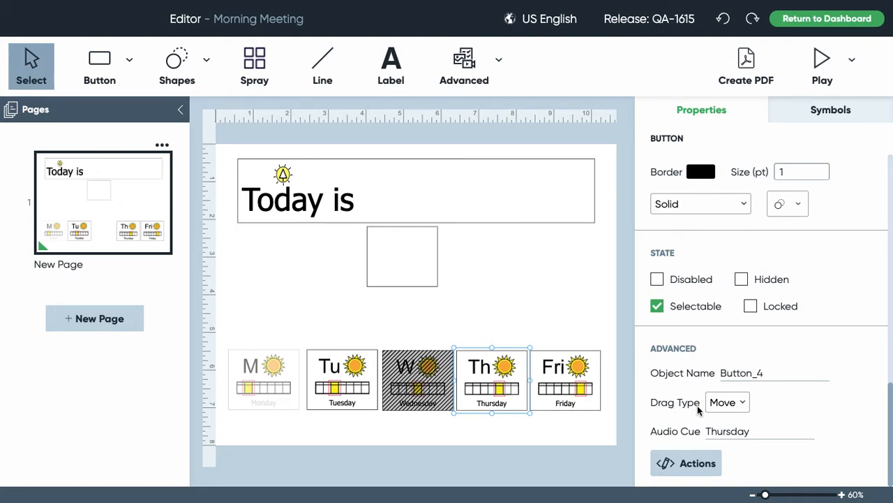
left_click(733, 403)
left_click(731, 387)
left_click(742, 402)
left_click(726, 416)
left_click(733, 405)
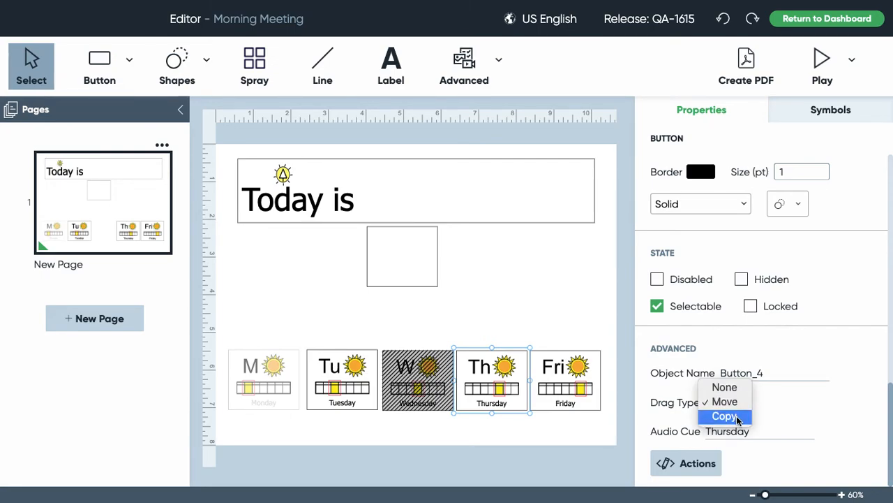
left_click(737, 417)
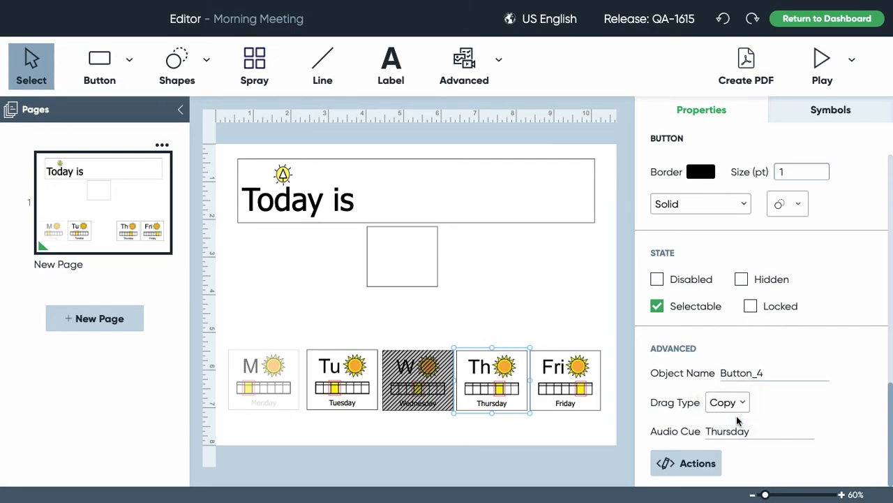
left_click(741, 408)
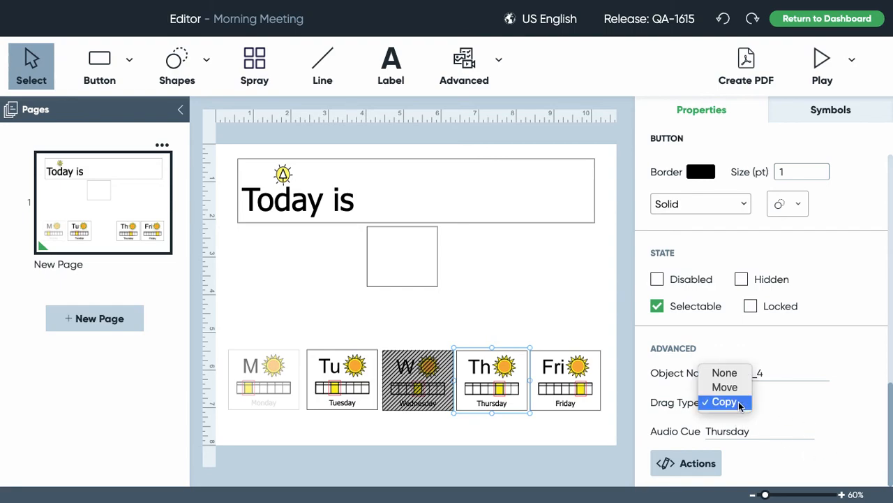
left_click(743, 407)
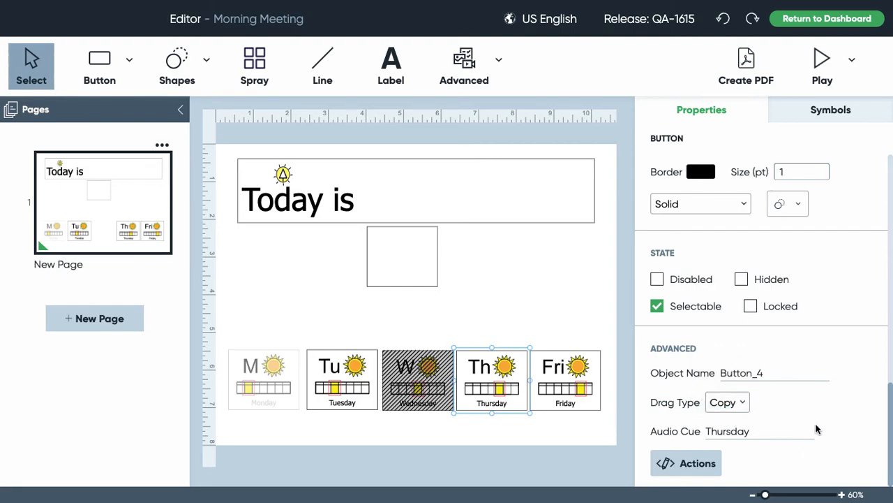